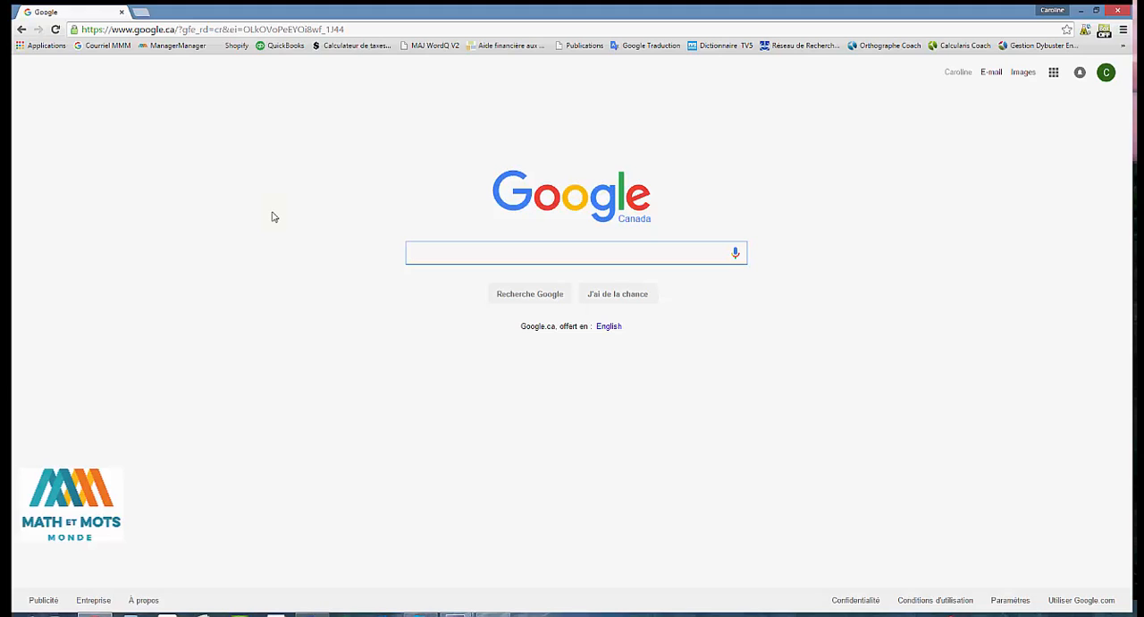
Step: Go to the Dybuster Cockpit sign-in page at go.dybuster.com
{"action": "left_click", "coordinate": [272, 30]}
{"action": "type", "text": "g"}
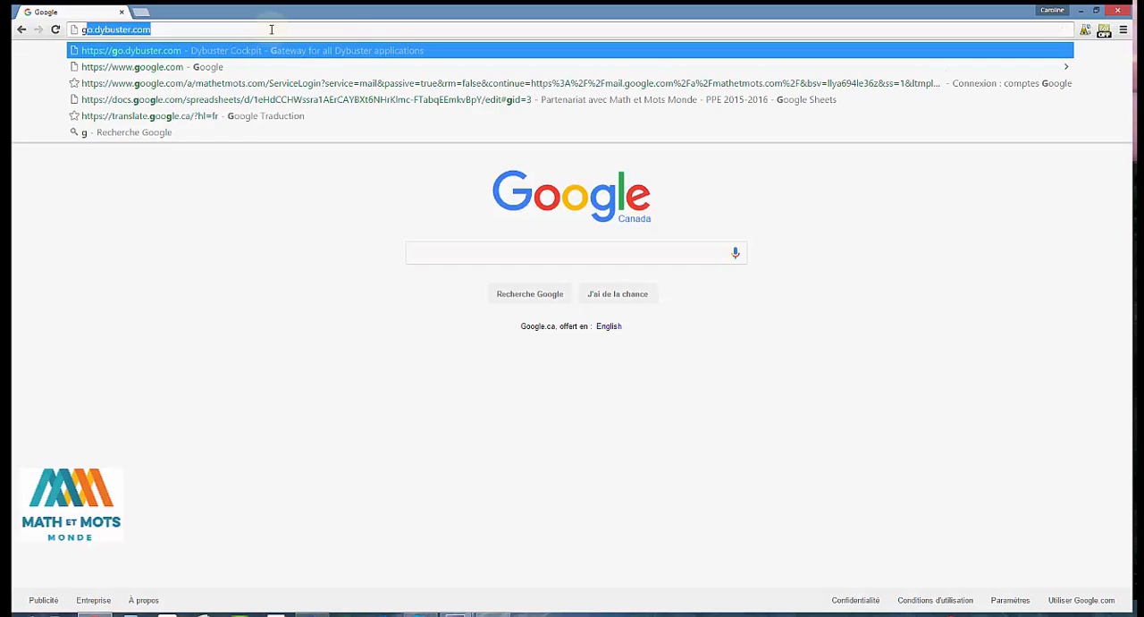
{"action": "type", "text": "o.dybuster.com"}
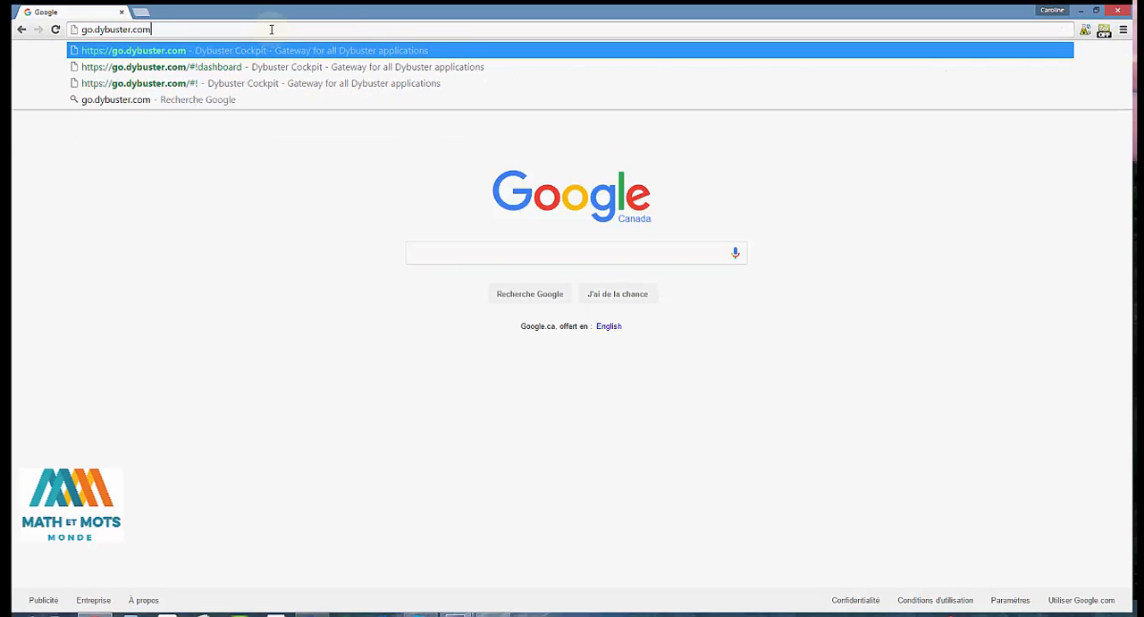
{"action": "key", "text": "Return"}
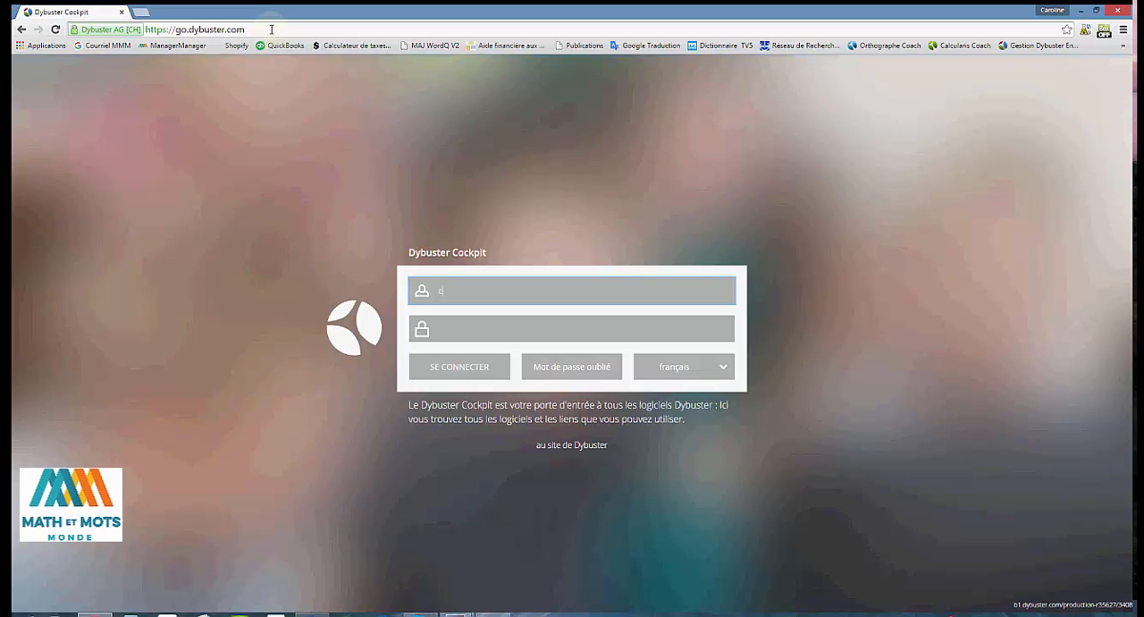
Step: Sign in to Dybuster Cockpit with the teacher's username and account password
{"action": "type", "text": "carobra"}
{"action": "key", "text": "Tab"}
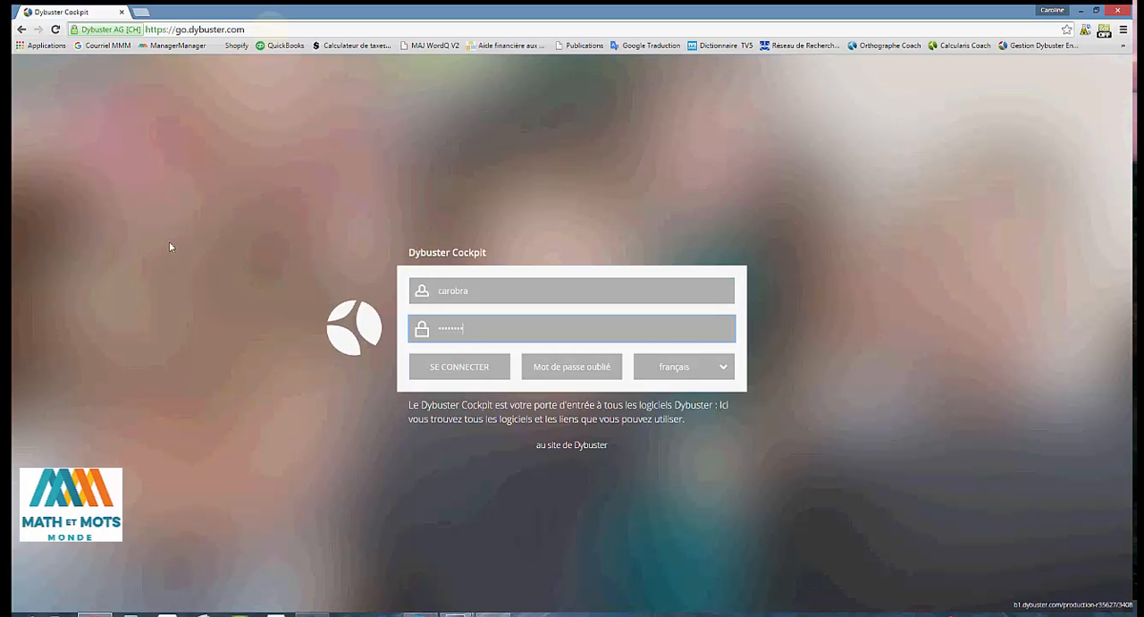
{"action": "left_click", "coordinate": [438, 370]}
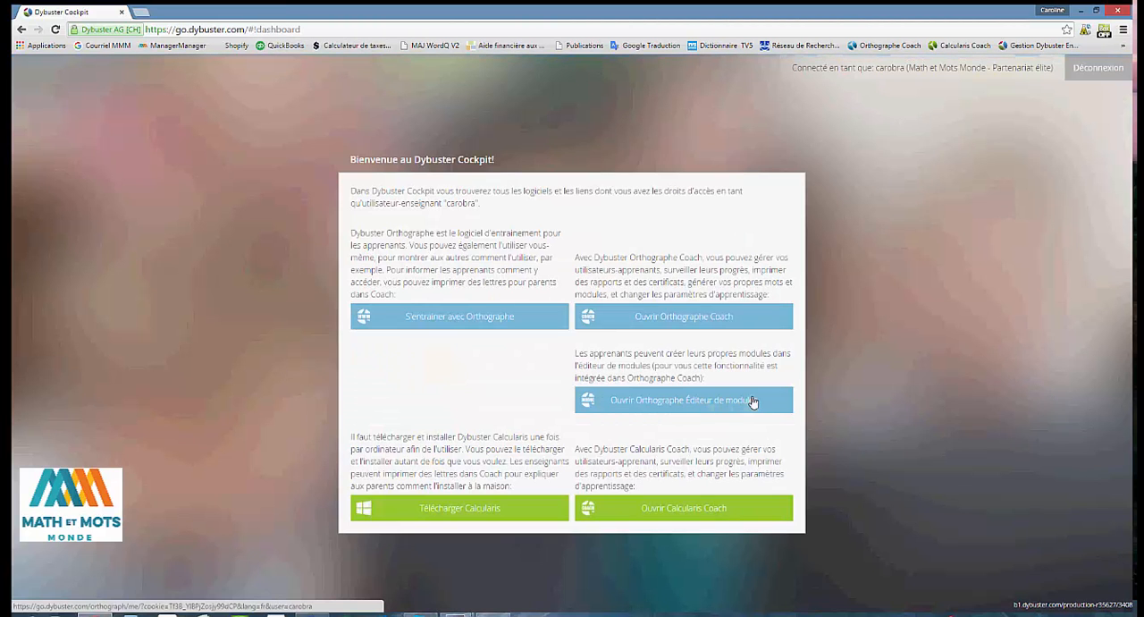
Step: Open Orthographe Coach, dismiss its welcome message and go to the modules section
{"action": "left_click", "coordinate": [681, 316]}
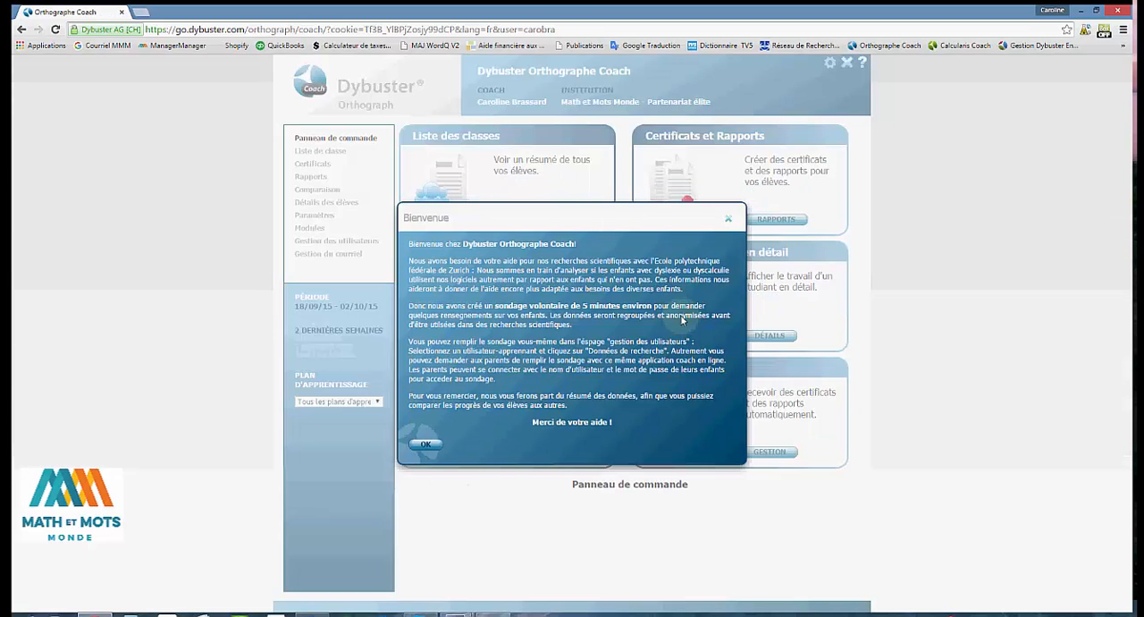
{"action": "left_click", "coordinate": [427, 445]}
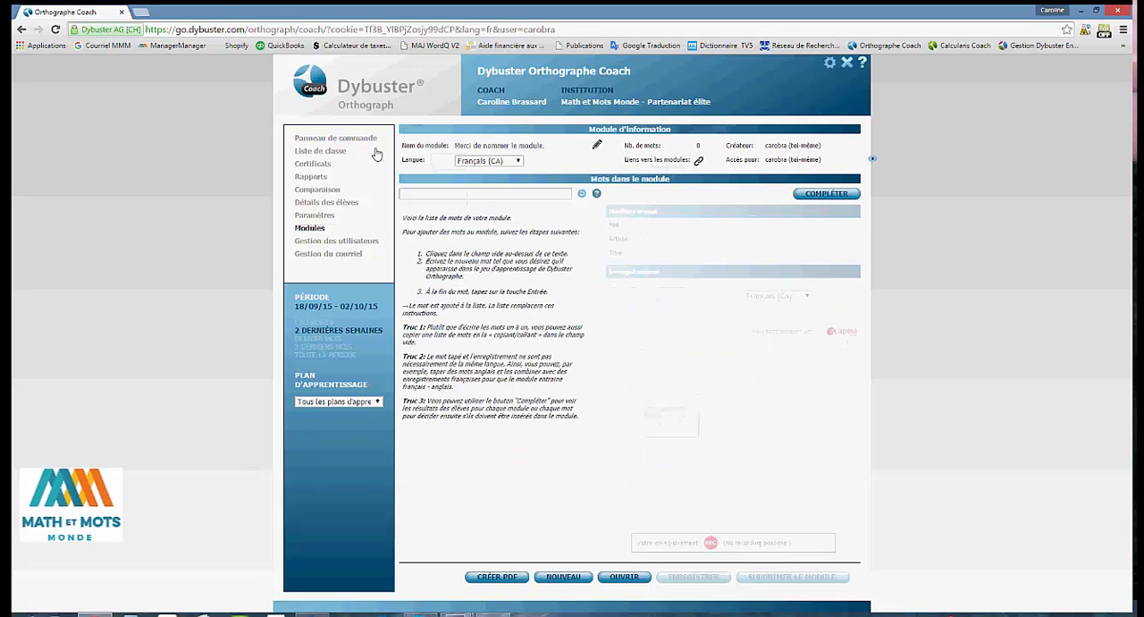
Step: Name the new module "animaux"
{"action": "left_click", "coordinate": [515, 147]}
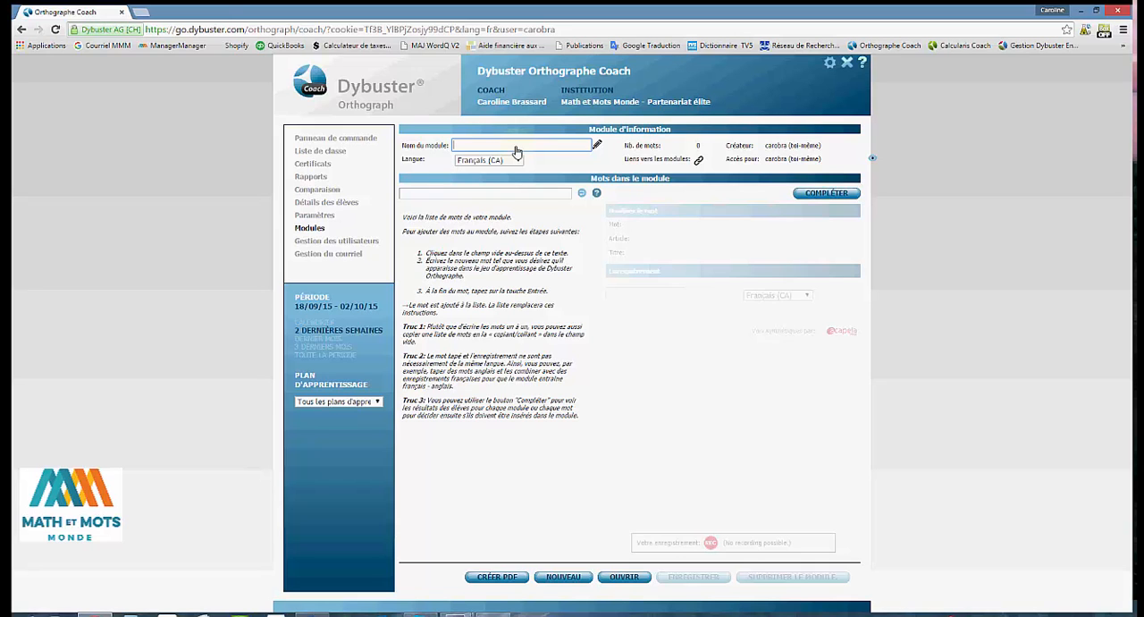
{"action": "type", "text": "animaux"}
{"action": "key", "text": "Return"}
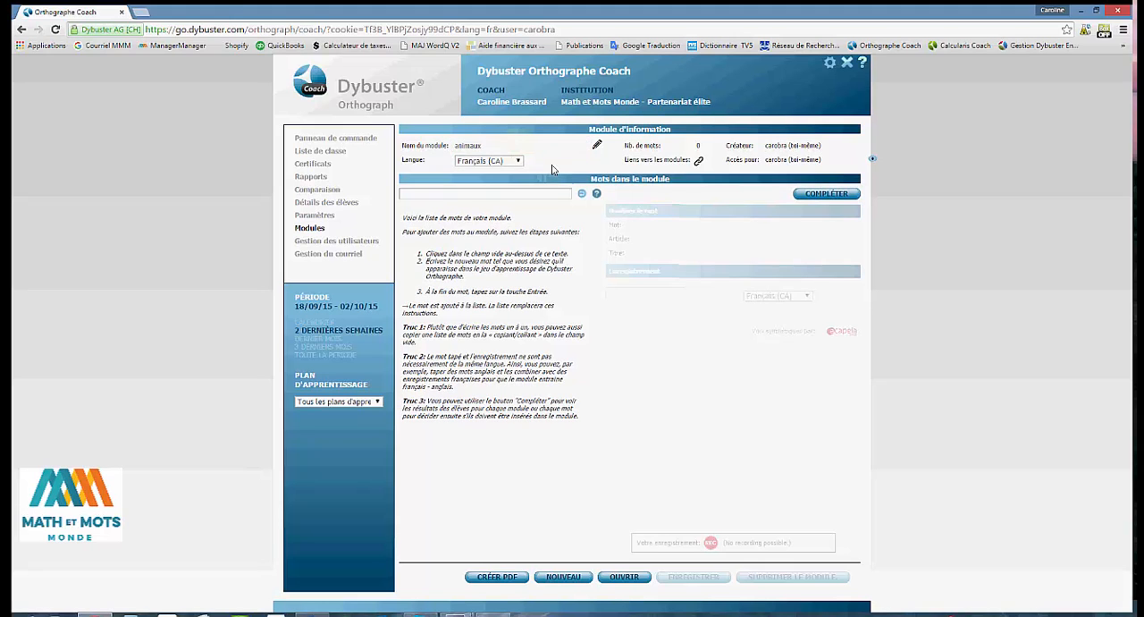
Step: Add the words lapin and poule to the module, plus the pasted list poussin, chien, chat, chiot and chaton
{"action": "left_click", "coordinate": [456, 194]}
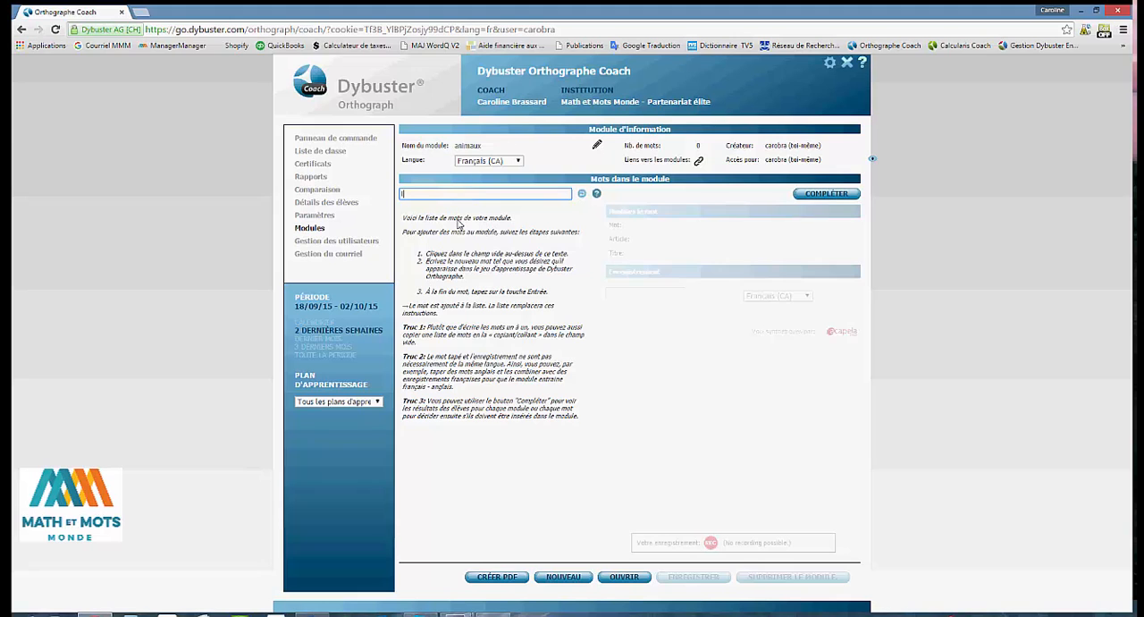
{"action": "type", "text": "lapin"}
{"action": "key", "text": "Return"}
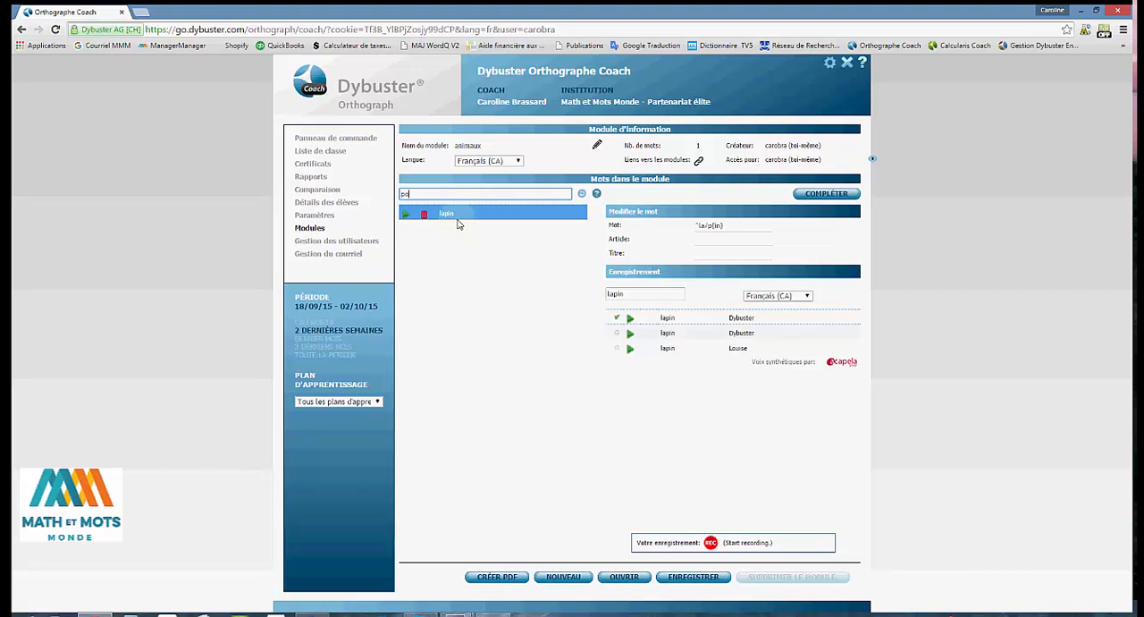
{"action": "type", "text": "poule"}
{"action": "key", "text": "Return"}
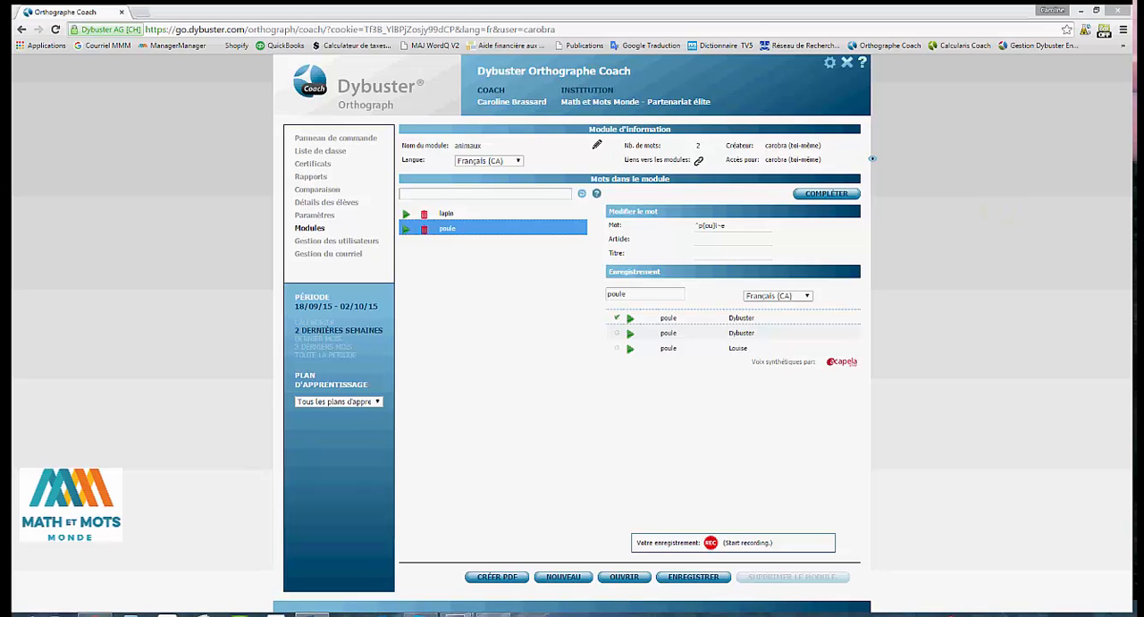
{"action": "left_click", "coordinate": [408, 196]}
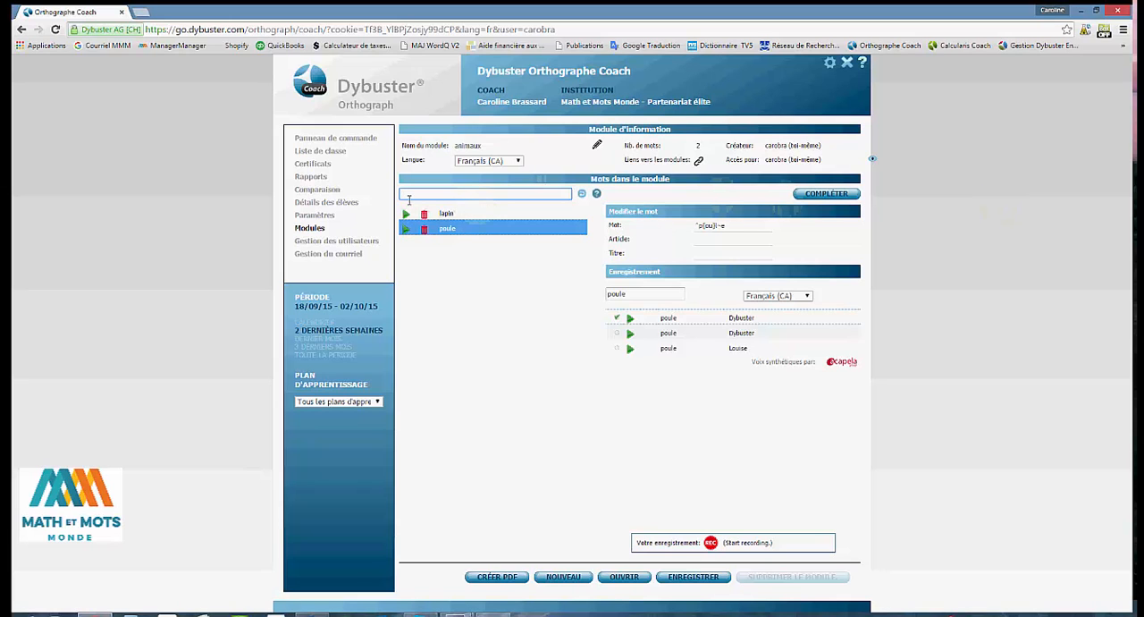
{"action": "type", "text": "poussin chien chat chiot chaton"}
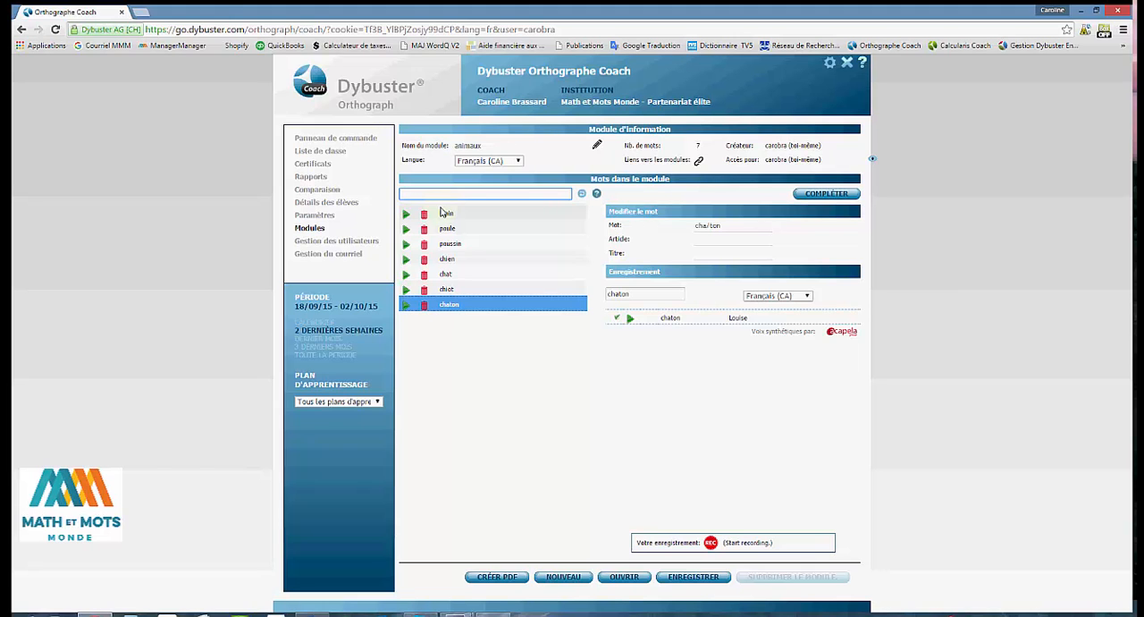
Step: Select the word lapin to show its details and save the animaux module
{"action": "left_click", "coordinate": [444, 215]}
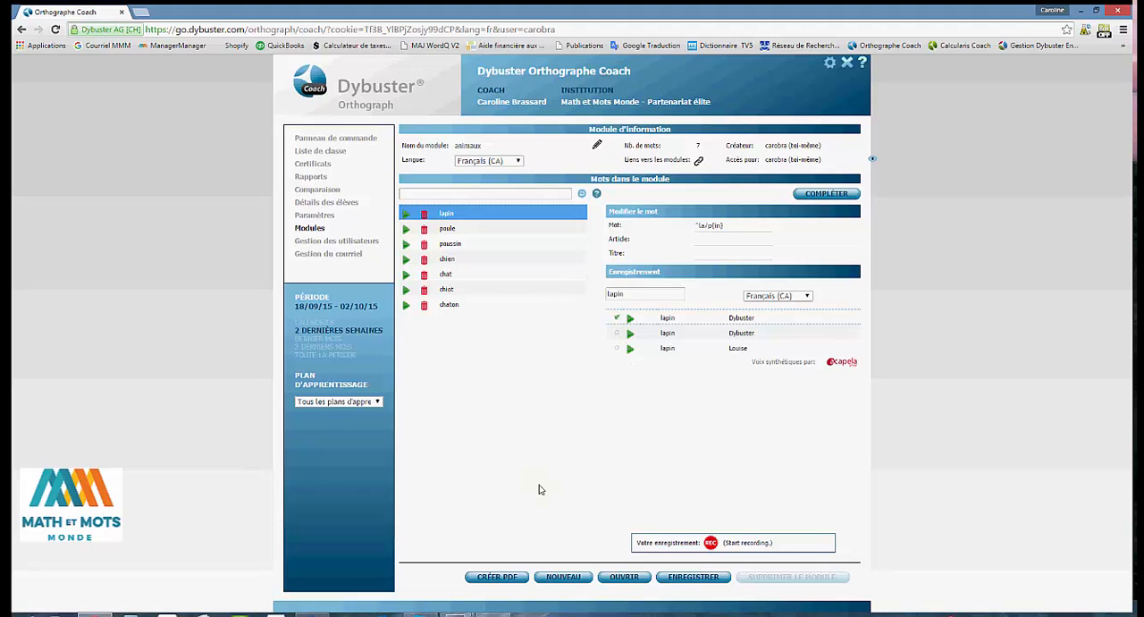
{"action": "left_click", "coordinate": [692, 581]}
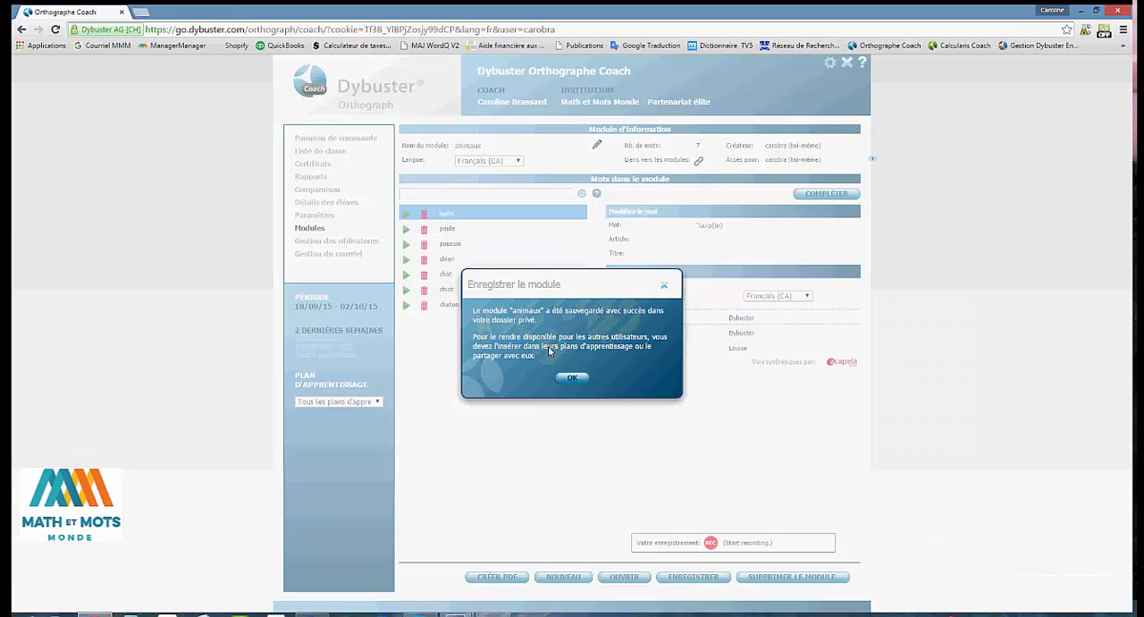
{"action": "left_click", "coordinate": [568, 382]}
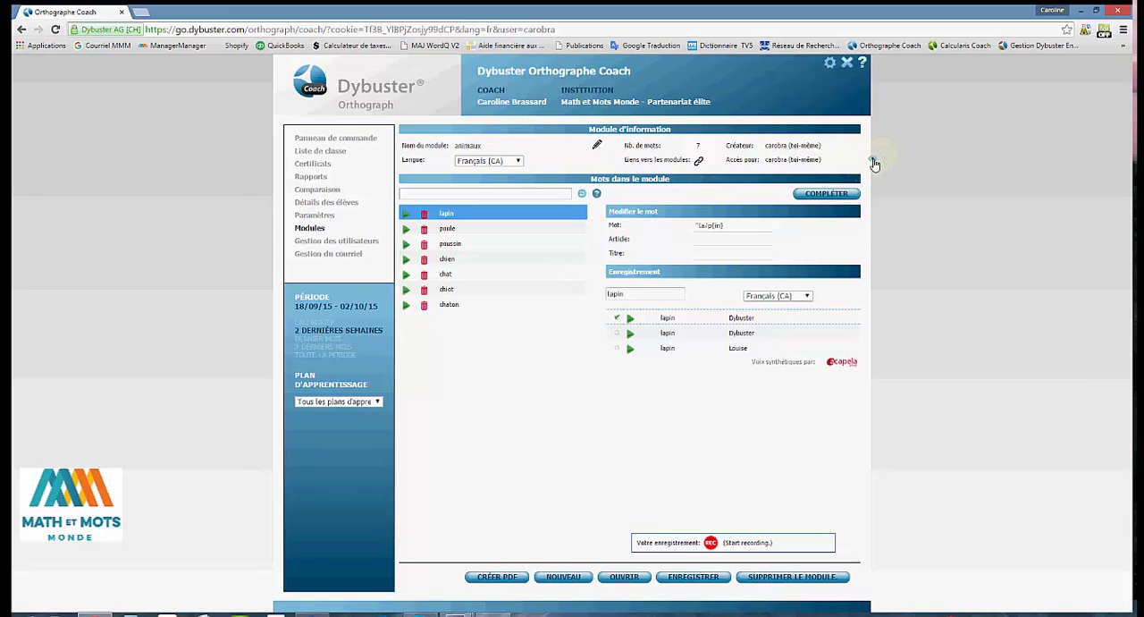
Step: Make the animaux module visible to individual users, choosing the first two learners listed
{"action": "left_click", "coordinate": [873, 162]}
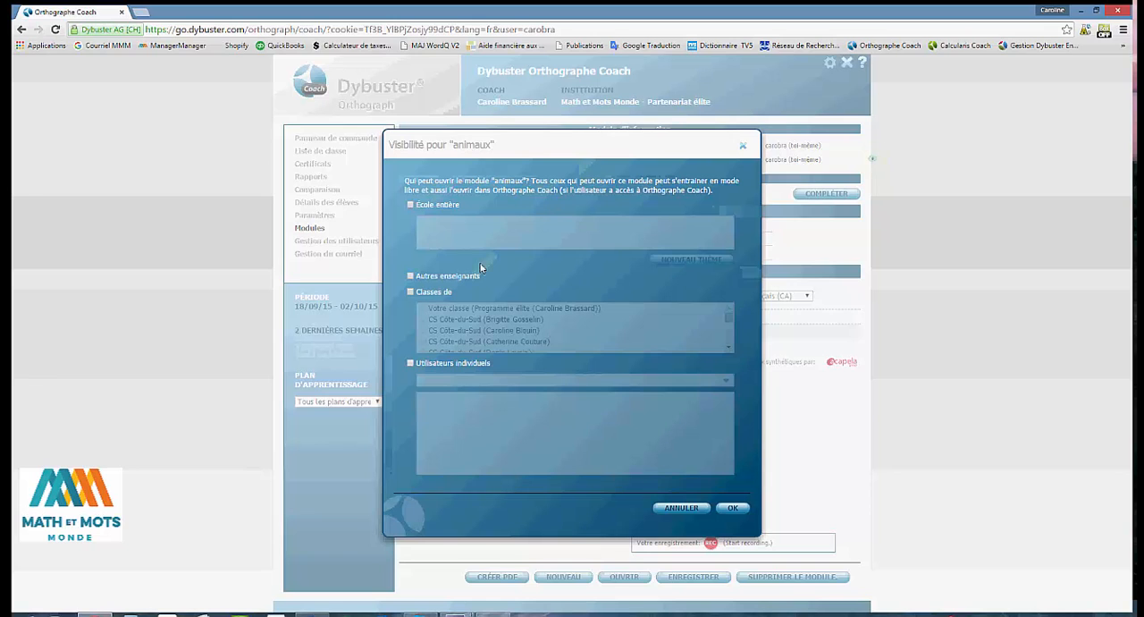
{"action": "left_click", "coordinate": [410, 364]}
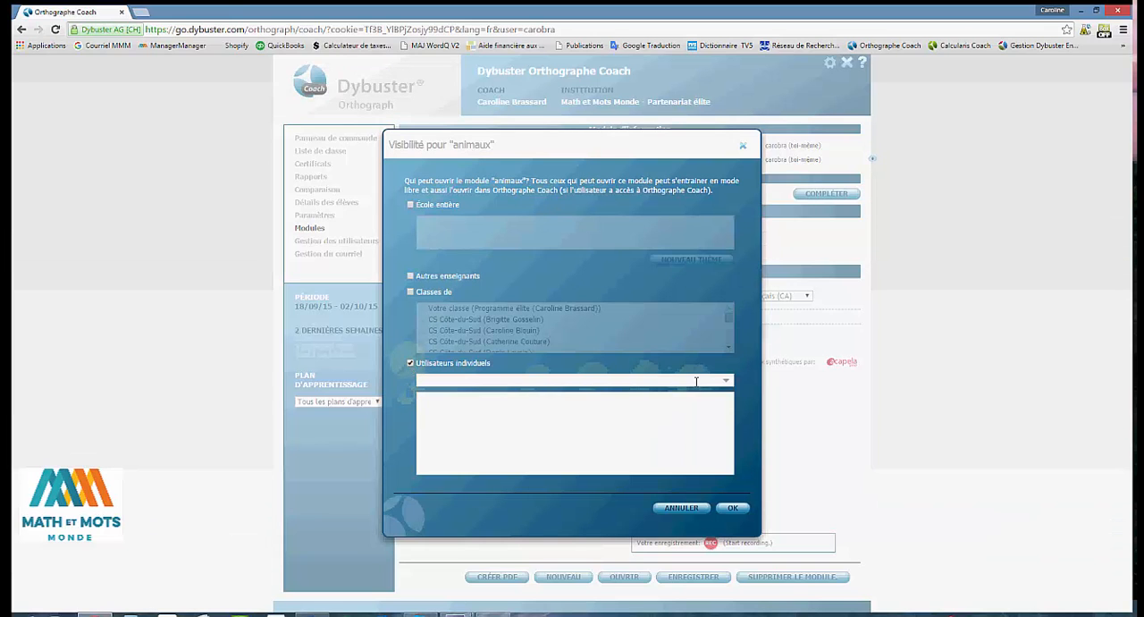
{"action": "left_click", "coordinate": [725, 382]}
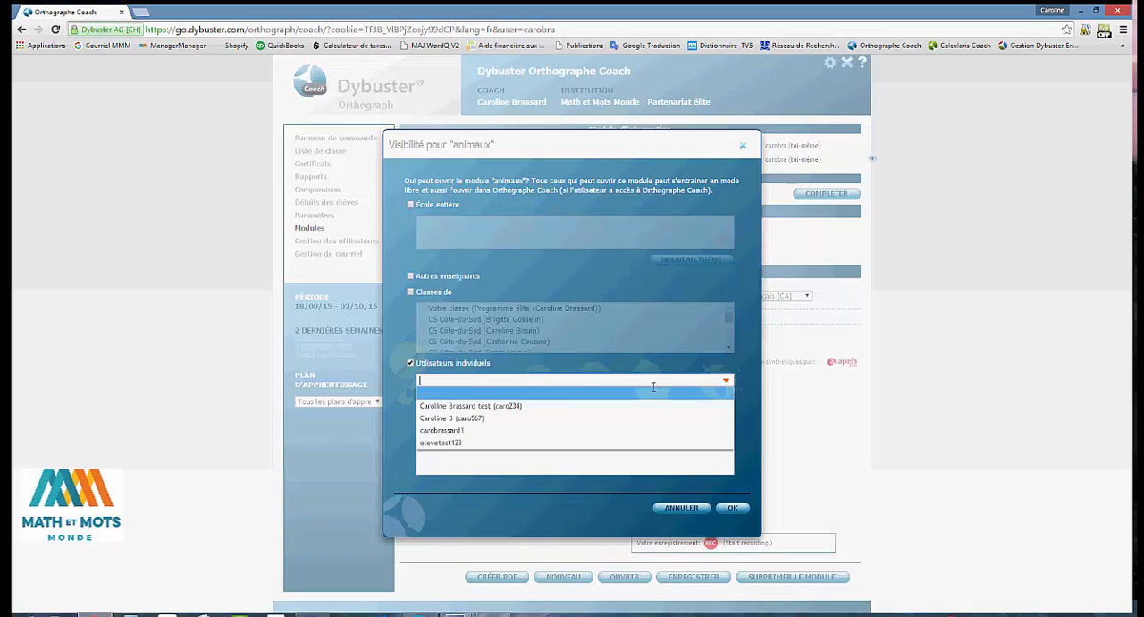
{"action": "left_click", "coordinate": [514, 407]}
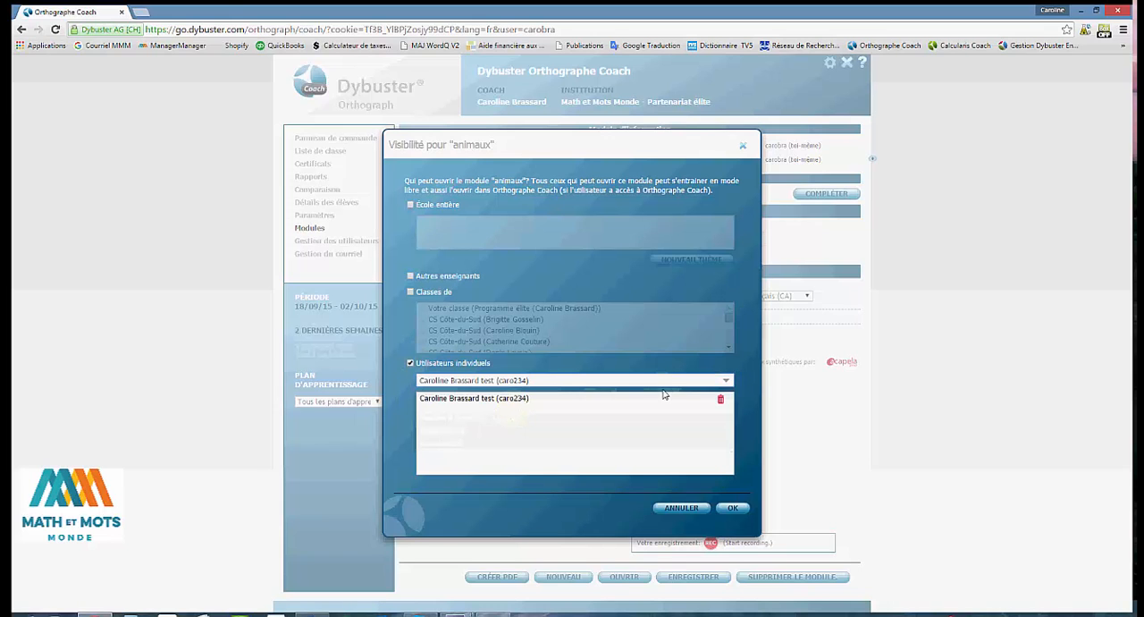
{"action": "left_click", "coordinate": [724, 381]}
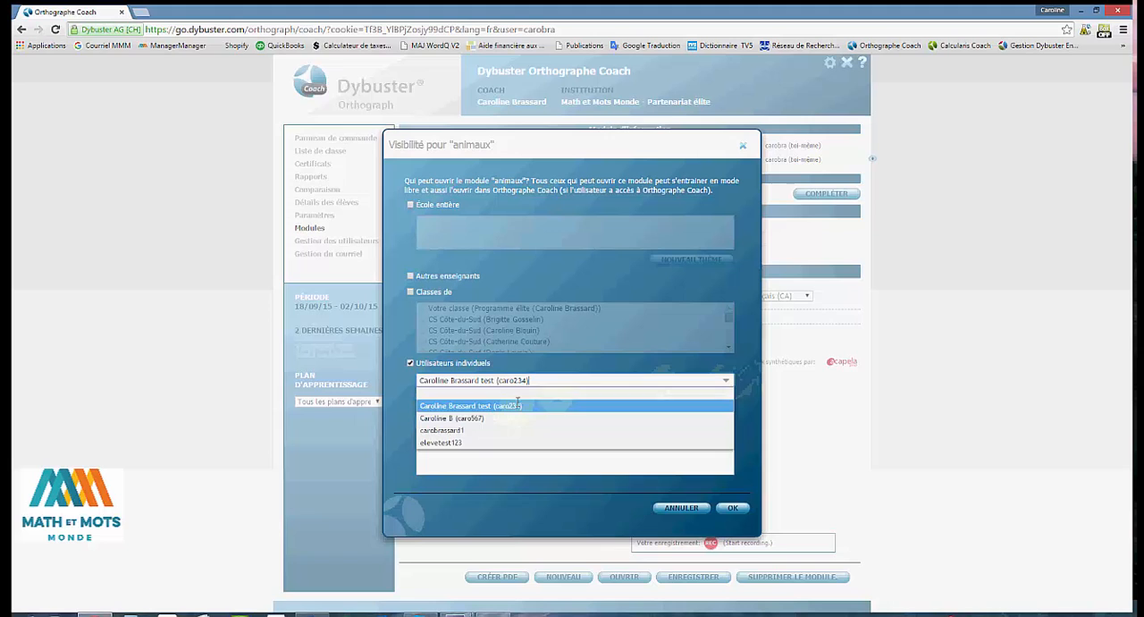
{"action": "left_click", "coordinate": [470, 420]}
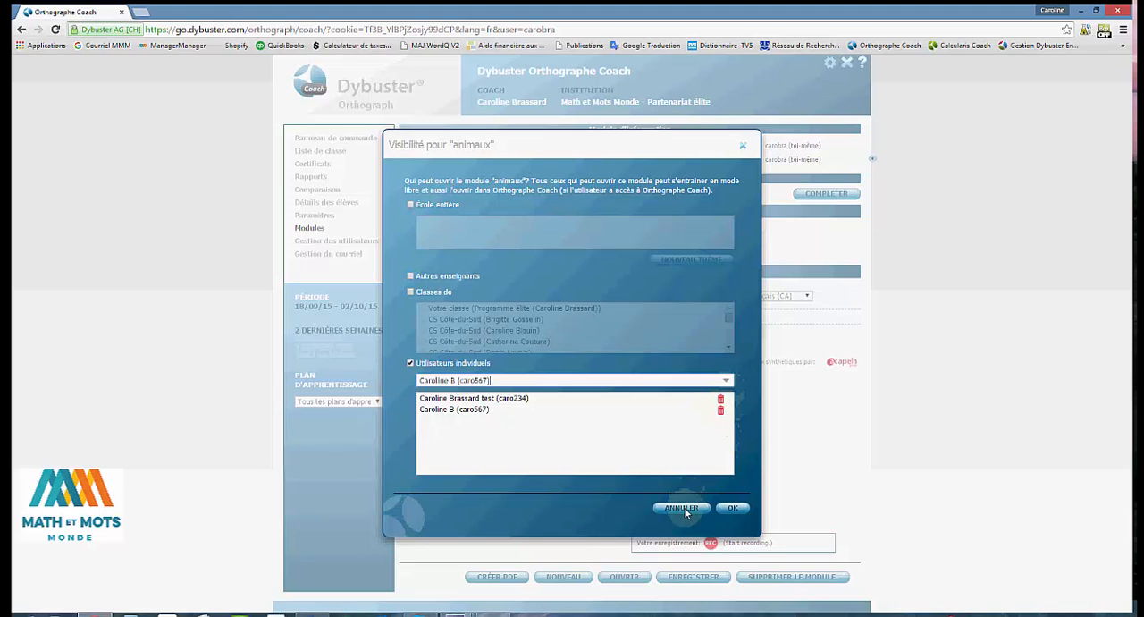
{"action": "left_click", "coordinate": [731, 509]}
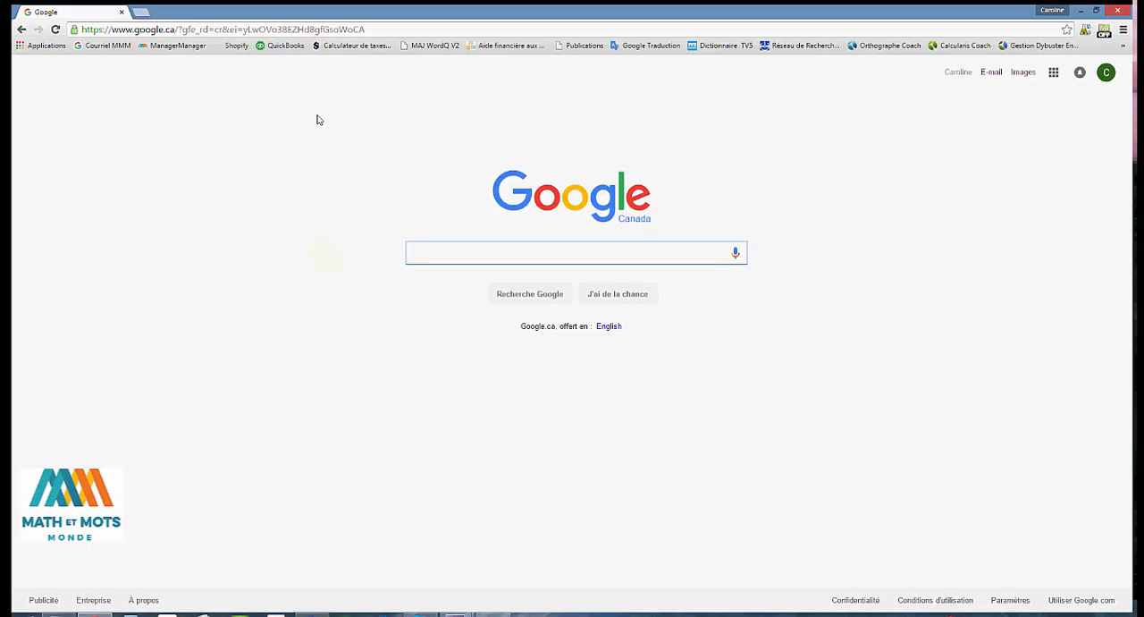
Step: Load go.dybuster.com again from the Google page to reach the Cockpit sign-in form
{"action": "left_click", "coordinate": [362, 30]}
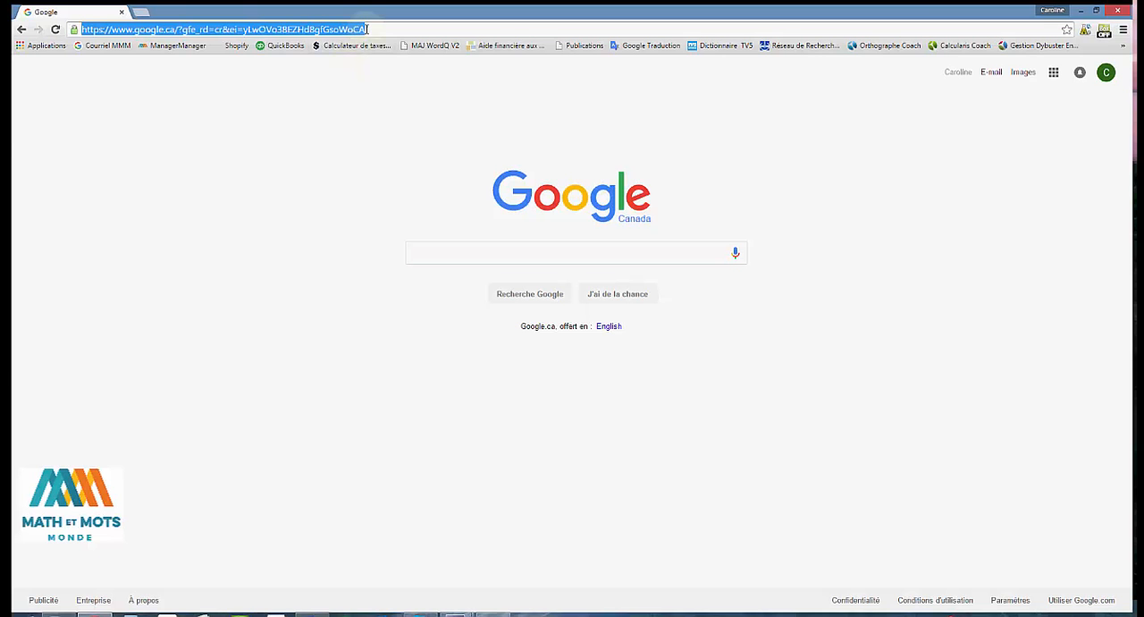
{"action": "type", "text": "go.dybuster.com"}
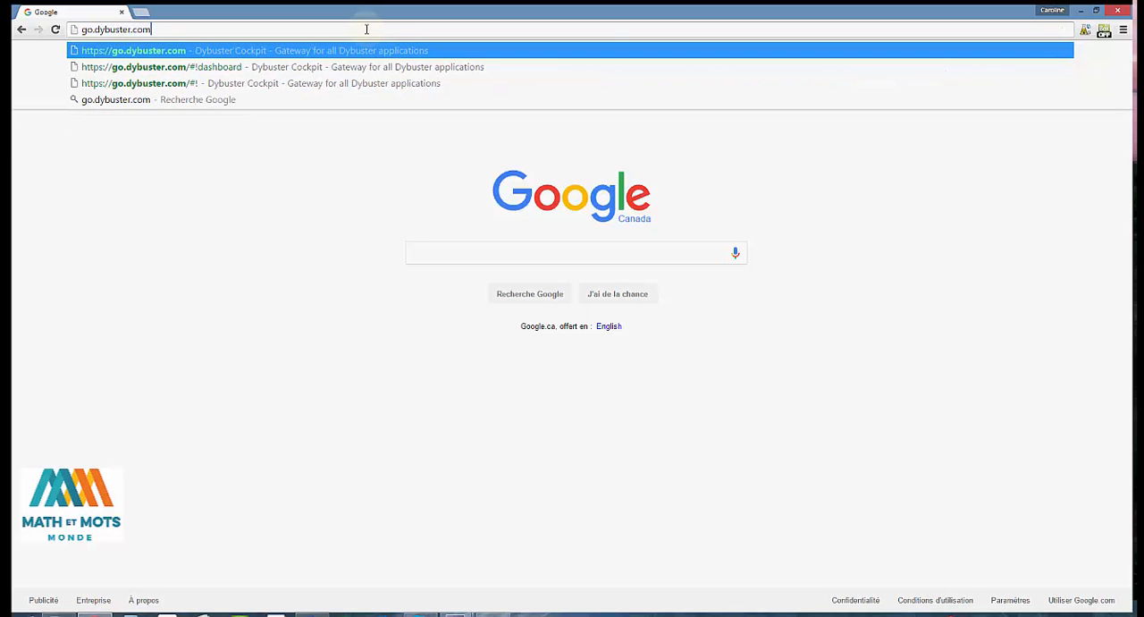
{"action": "key", "text": "Return"}
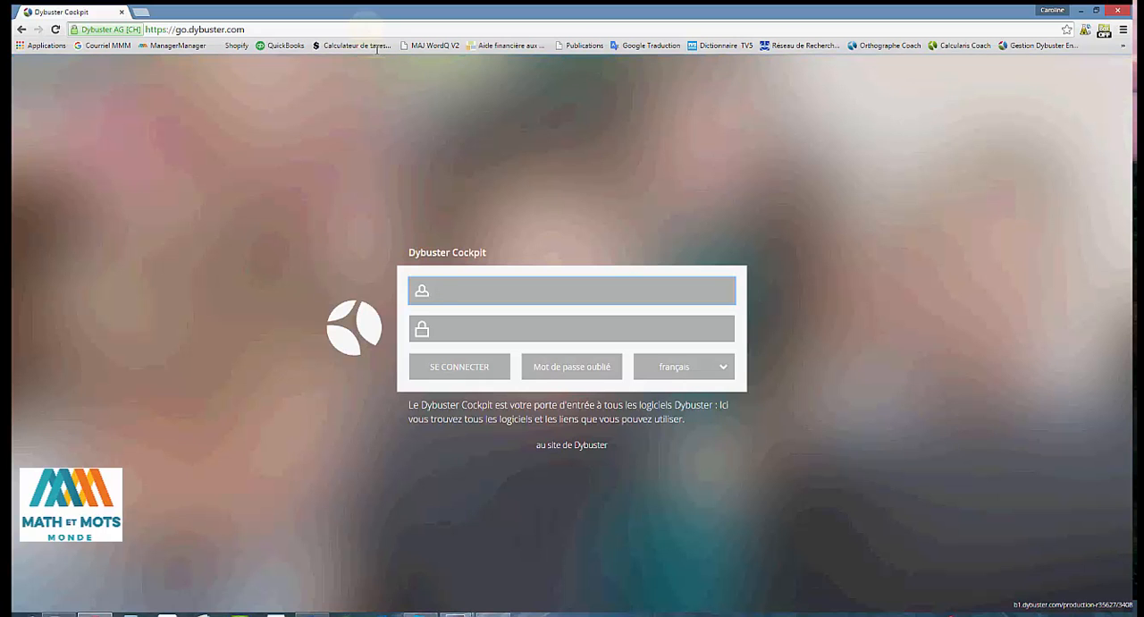
Step: Sign in to Dybuster Cockpit as the first learner given access, with the learner's username and password
{"action": "left_click", "coordinate": [449, 293]}
{"action": "type", "text": "caro234"}
{"action": "key", "text": "Tab"}
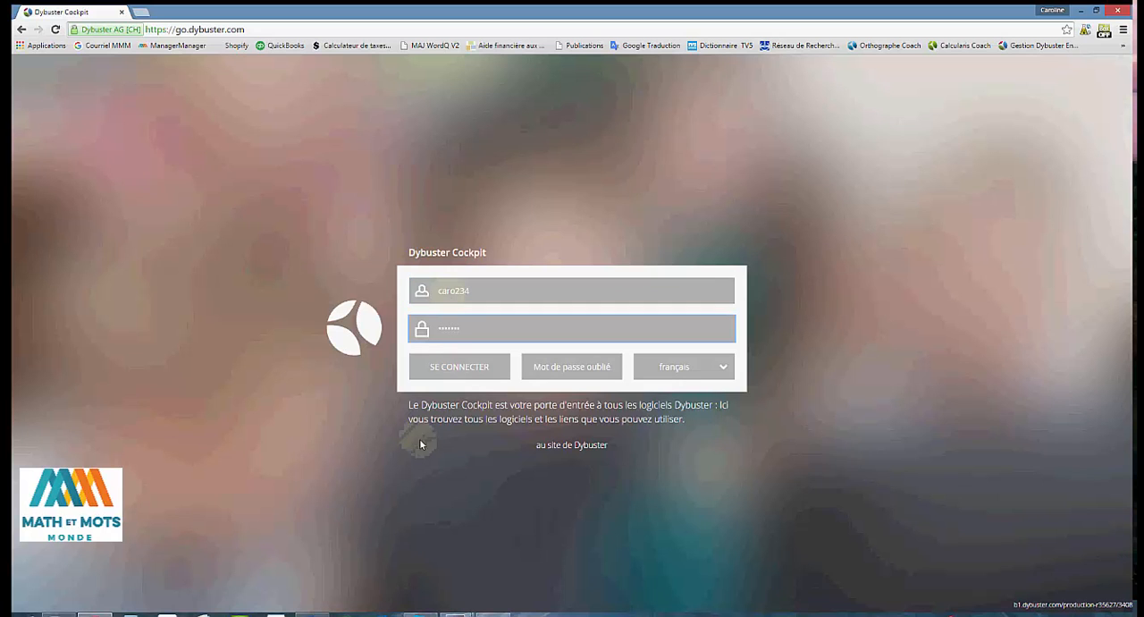
{"action": "left_click", "coordinate": [454, 374]}
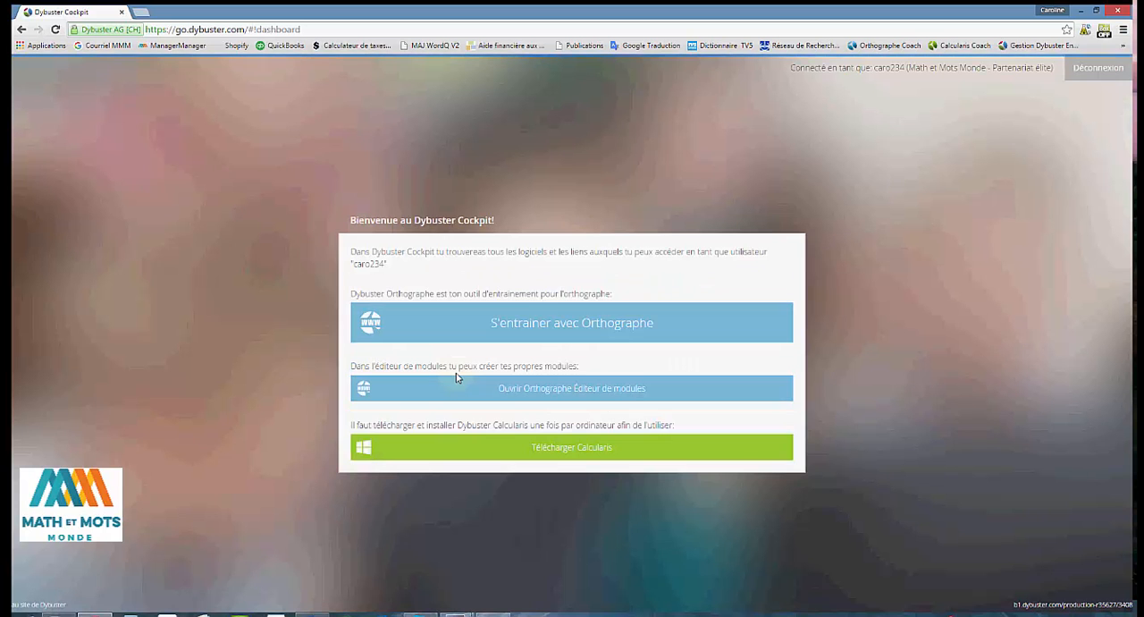
Step: Open Orthographe training in free mode and start the animaux module from Vos modules
{"action": "left_click", "coordinate": [550, 327]}
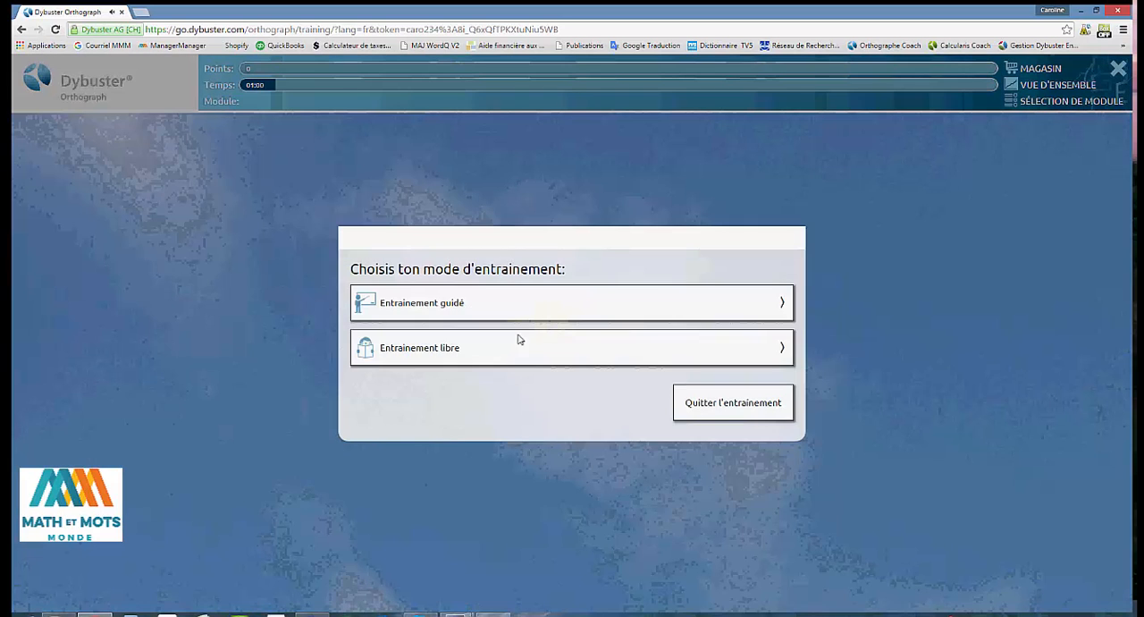
{"action": "left_click", "coordinate": [448, 355]}
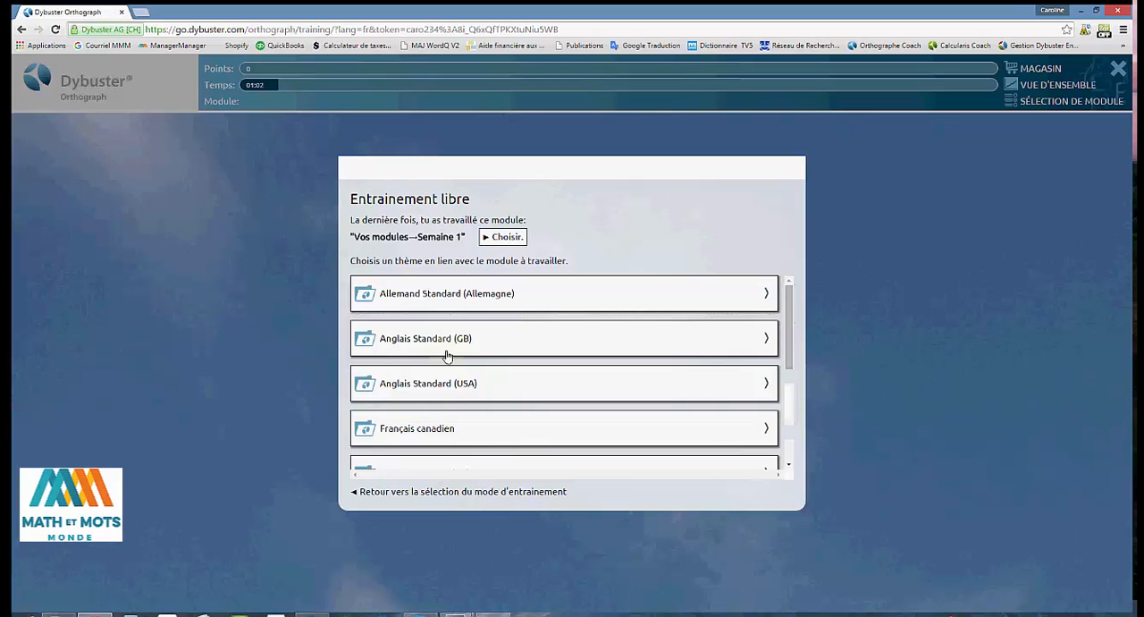
{"action": "scroll", "coordinate": [447, 355], "scroll_direction": "down", "scroll_amount": 5}
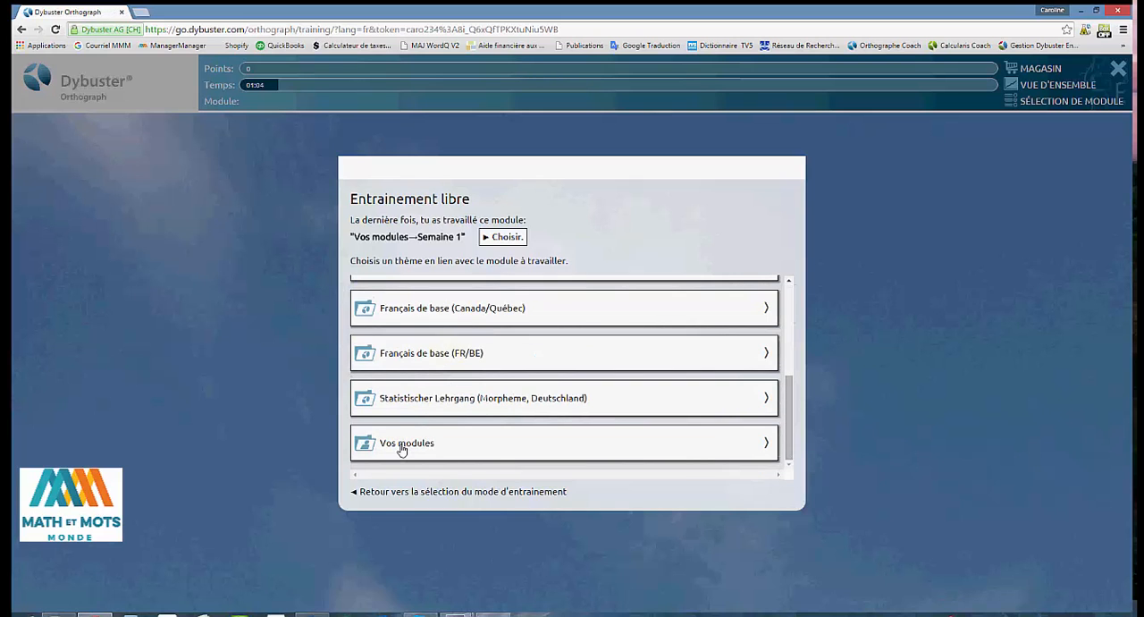
{"action": "left_click", "coordinate": [402, 449]}
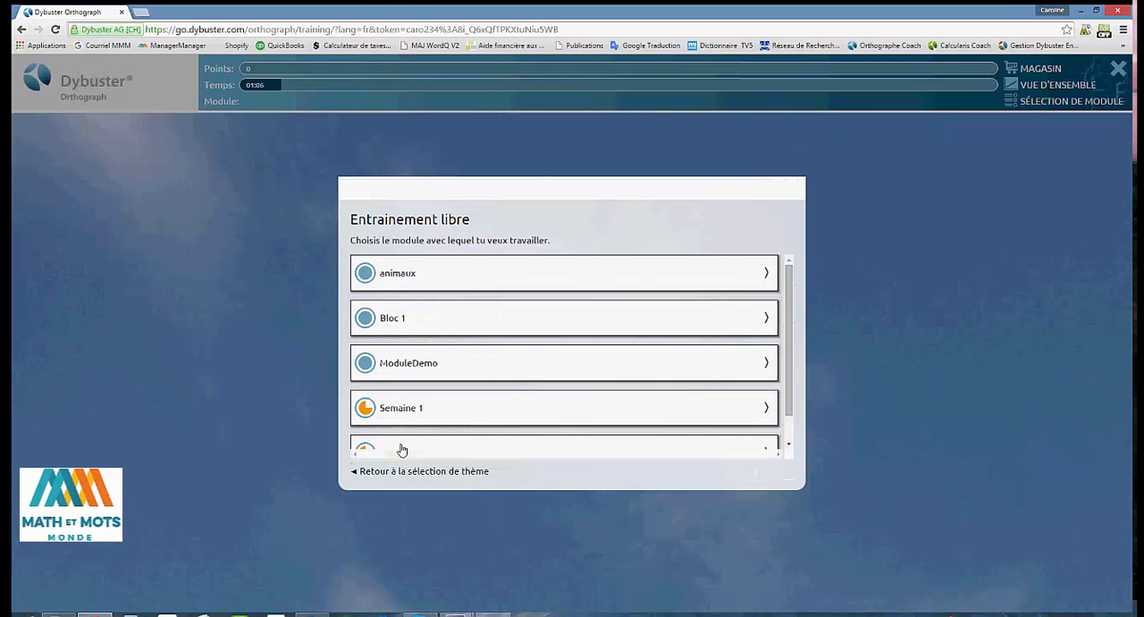
{"action": "left_click", "coordinate": [405, 277]}
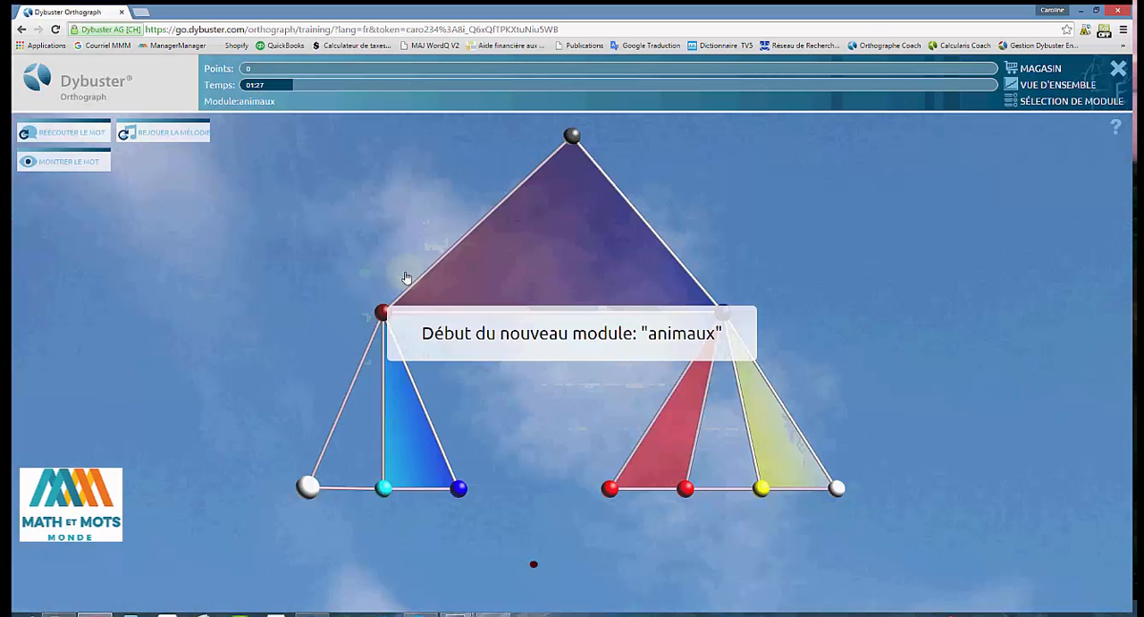